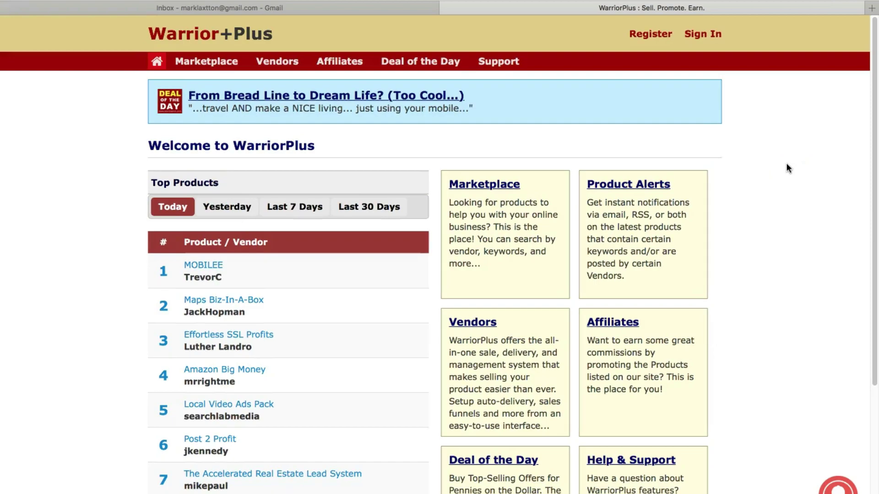
Bring up the registration form with the special-offers notification option left ticked.
click(655, 36)
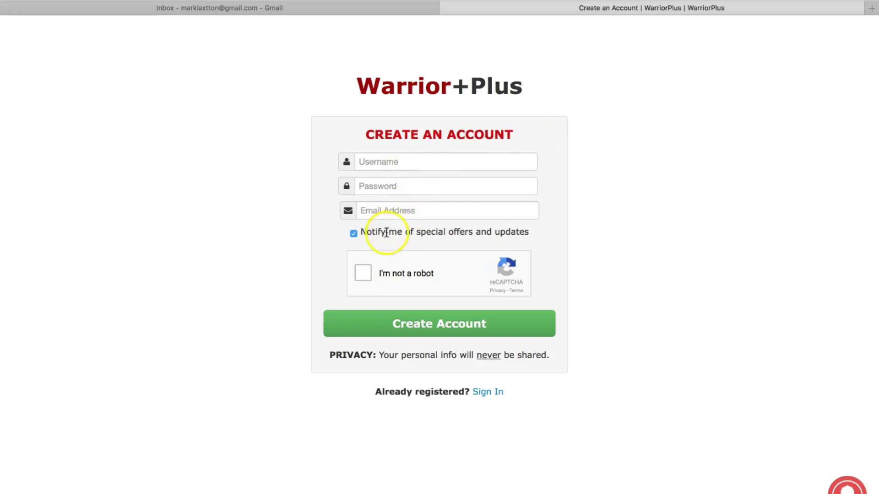
click(354, 234)
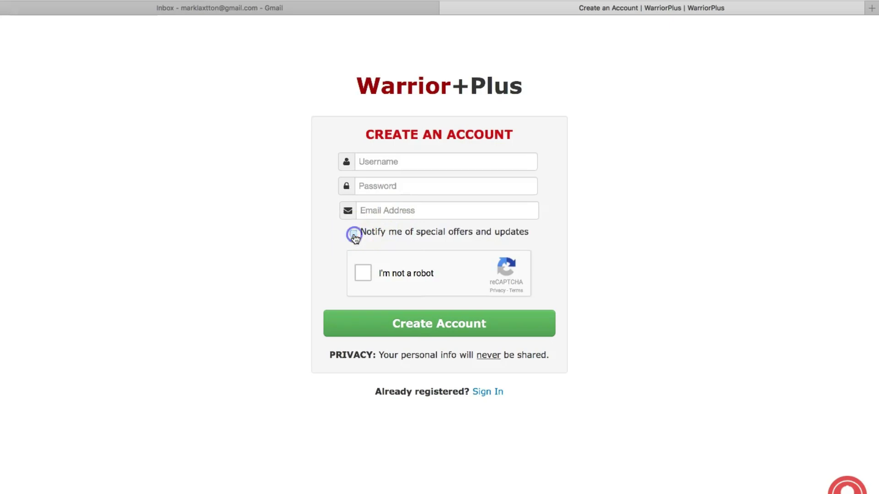
click(354, 235)
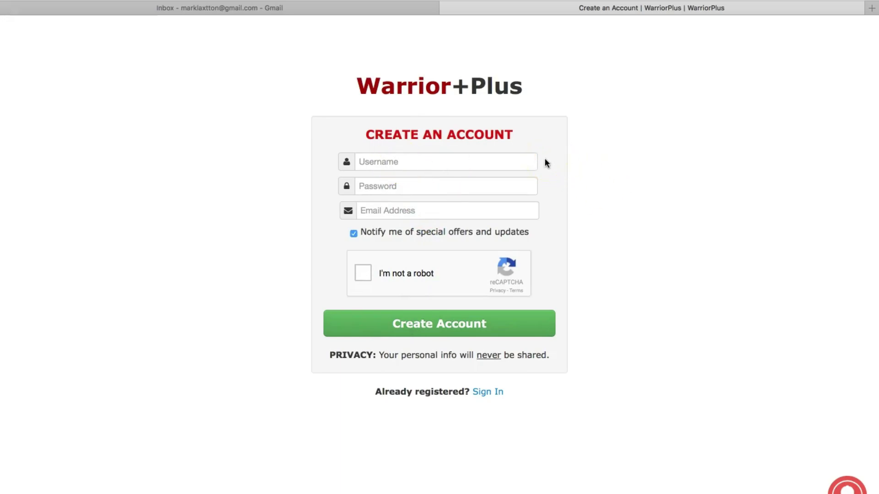
Start the 'I'm not a robot' check and select every bus tile in the reCAPTCHA grid.
click(364, 276)
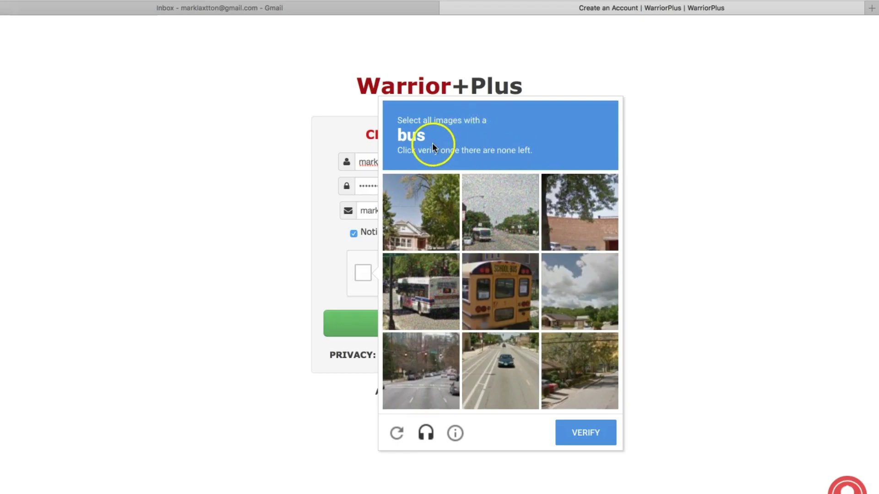
click(493, 233)
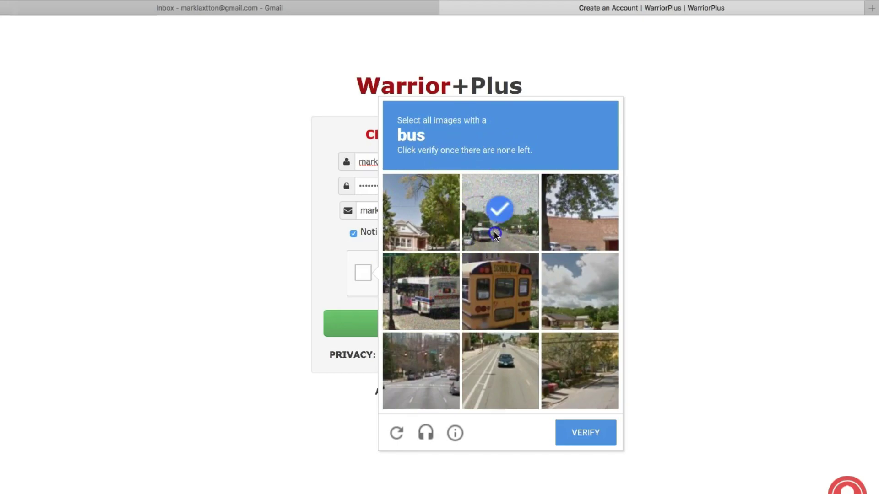
click(502, 298)
click(429, 297)
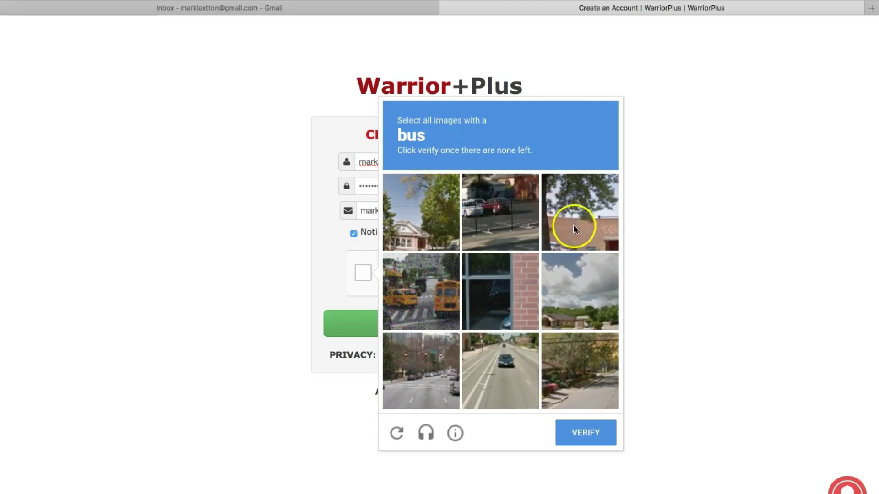
click(444, 293)
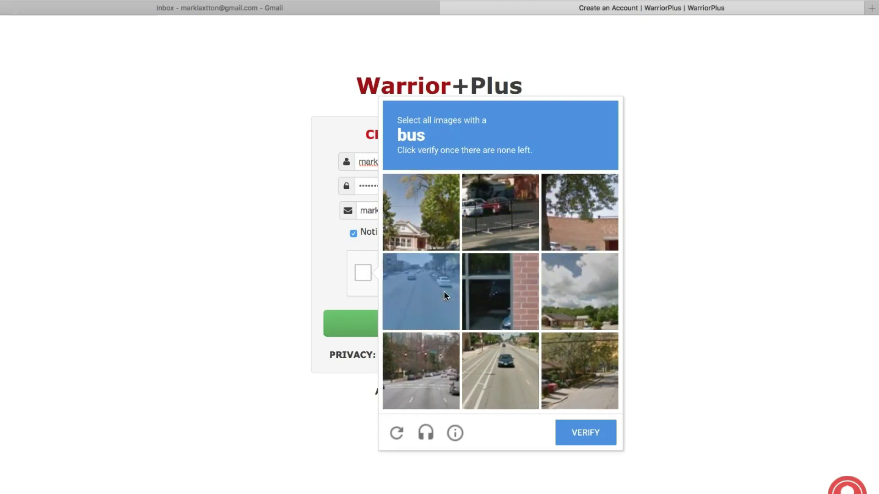
Verify the bus image selection in the reCAPTCHA challenge.
click(590, 434)
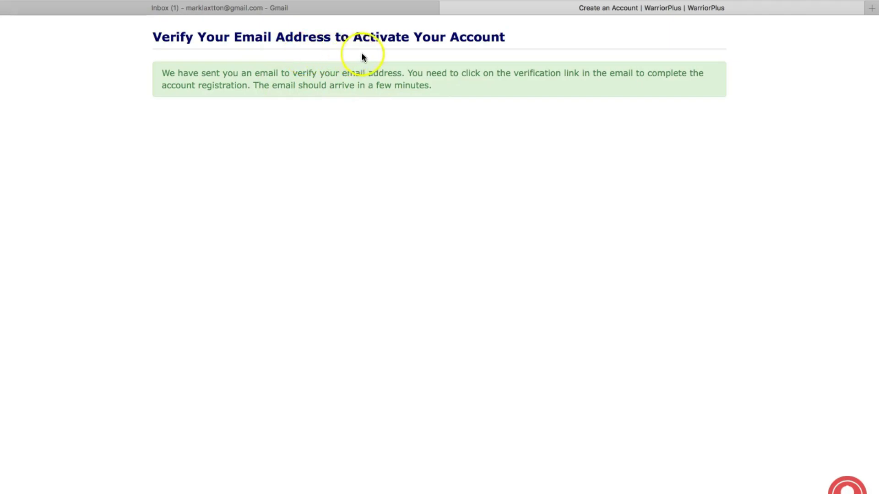
Open the WarriorPlus 'VERIFICATION REQUIRED' email in the Gmail inbox.
click(295, 7)
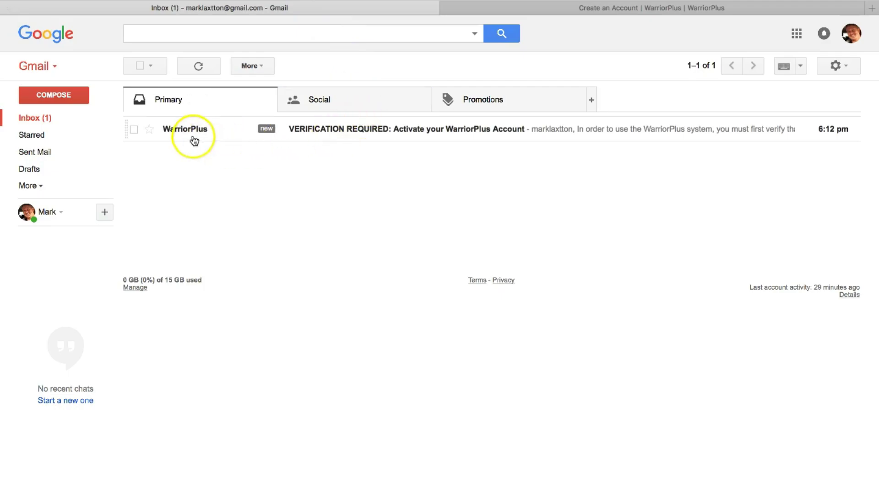
click(344, 129)
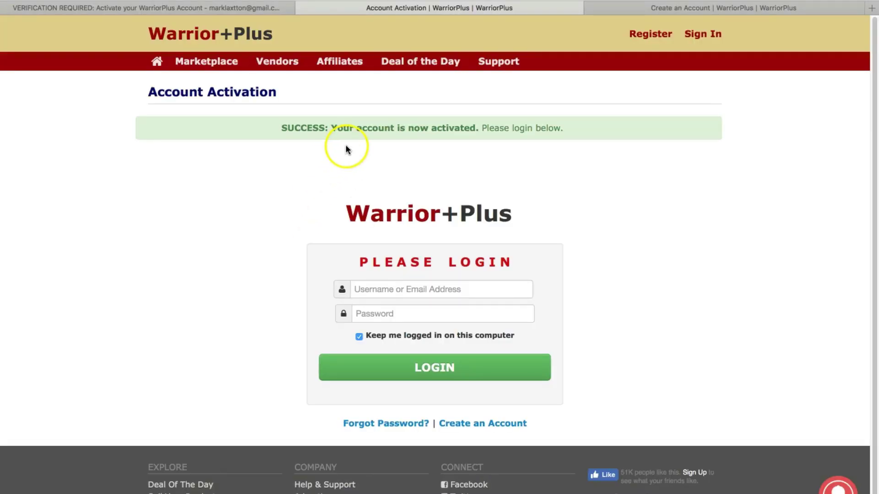
Put the cursor in the Username or Email Address field of the login form.
click(405, 290)
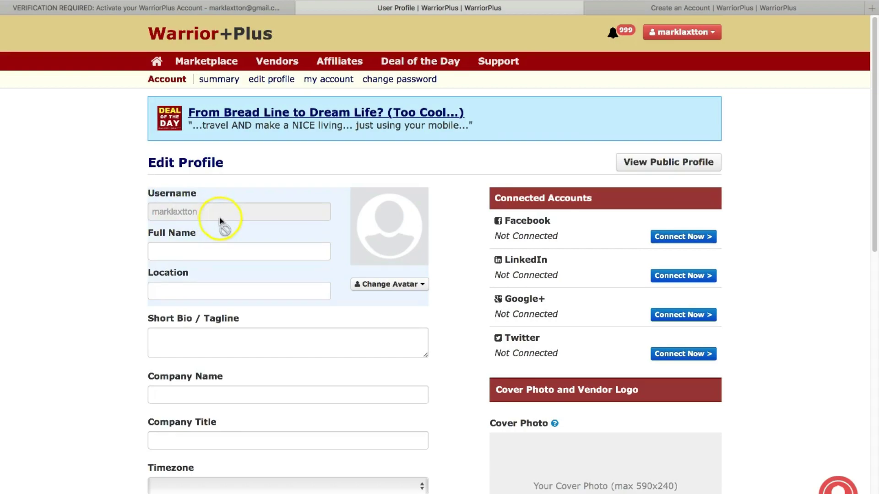
Place the cursor in the Full Name field of the Edit Profile form.
click(192, 253)
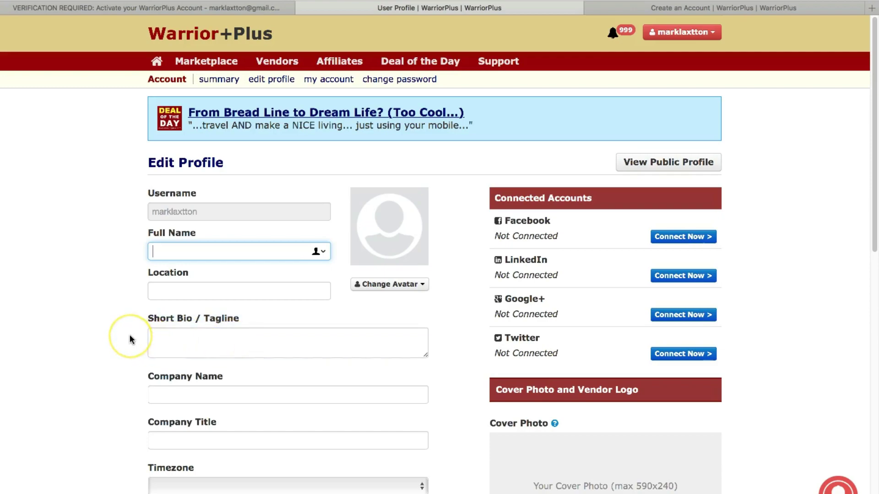
scroll(130, 334, down, 2)
scroll(127, 370, down, 1)
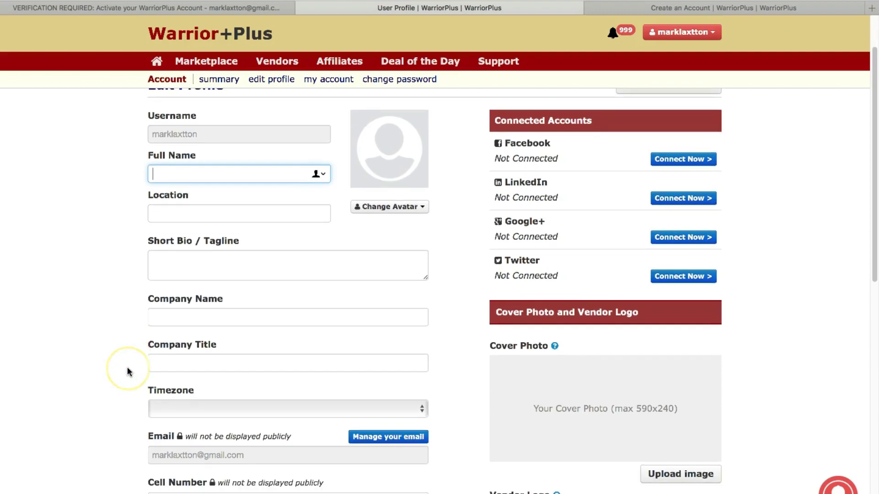
scroll(128, 371, down, 2)
click(158, 363)
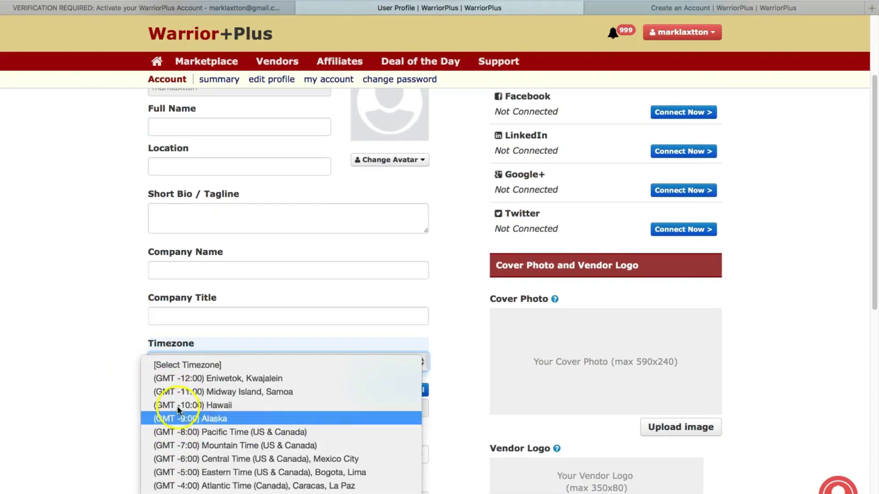
click(88, 331)
scroll(101, 369, down, 1)
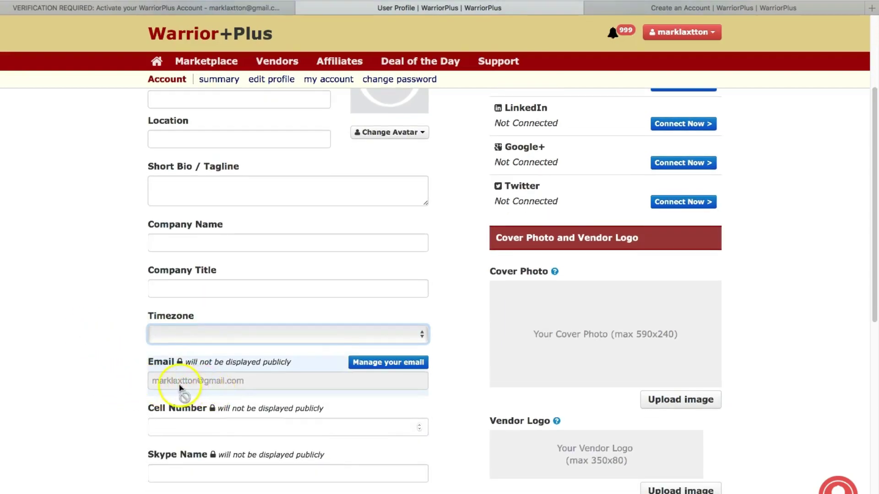
scroll(116, 380, down, 2)
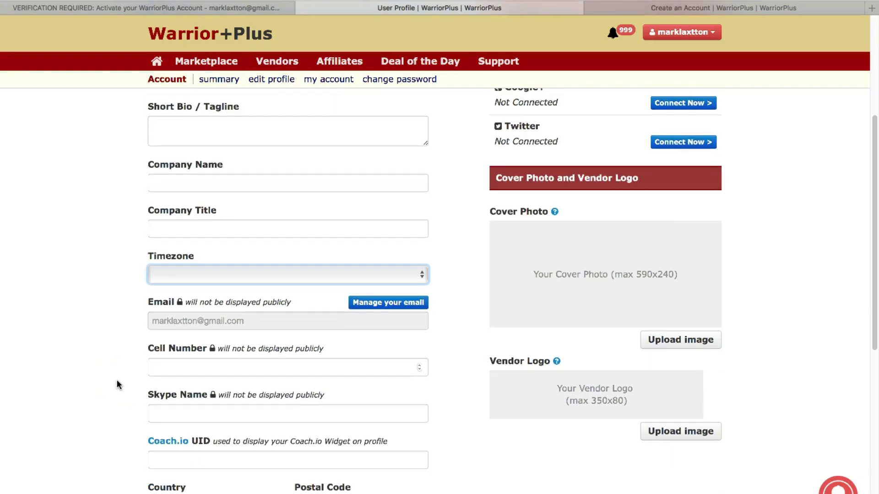
scroll(127, 368, down, 1)
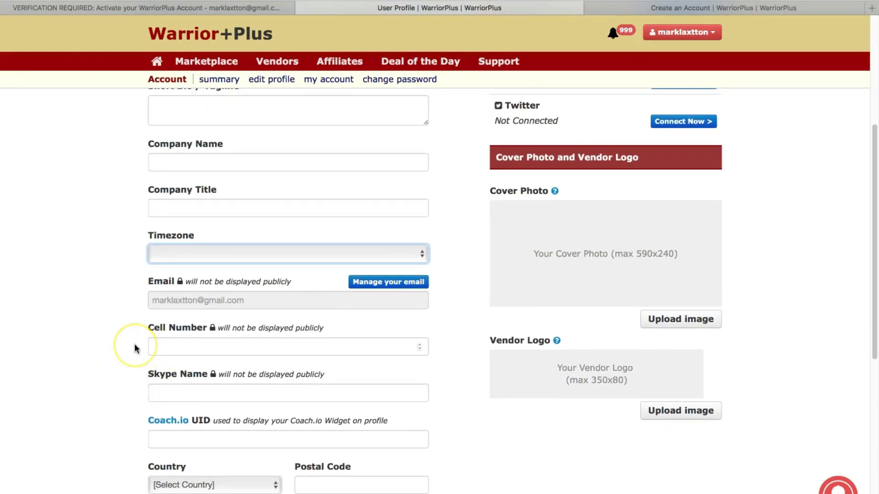
scroll(134, 348, down, 1)
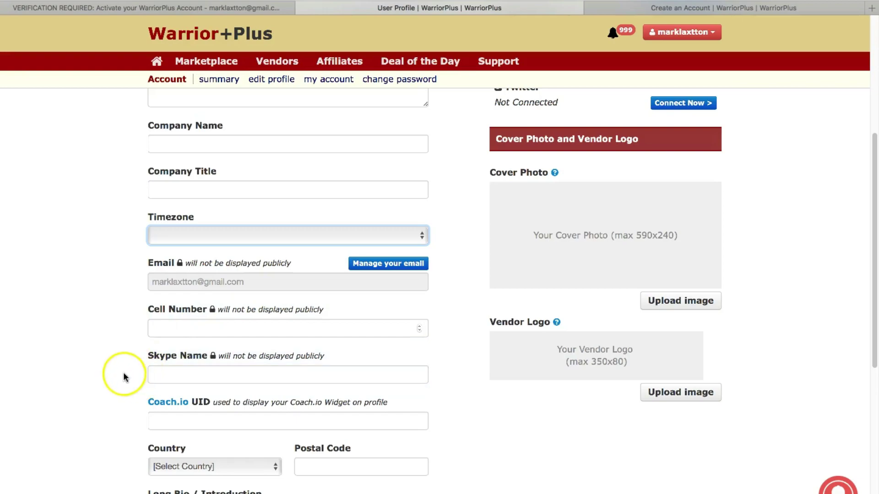
scroll(122, 372, down, 3)
scroll(123, 374, down, 2)
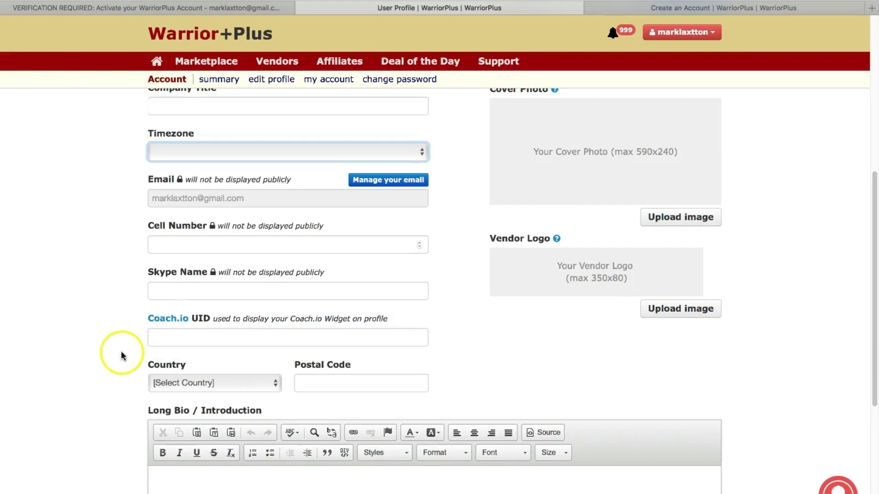
scroll(121, 352, down, 2)
click(172, 349)
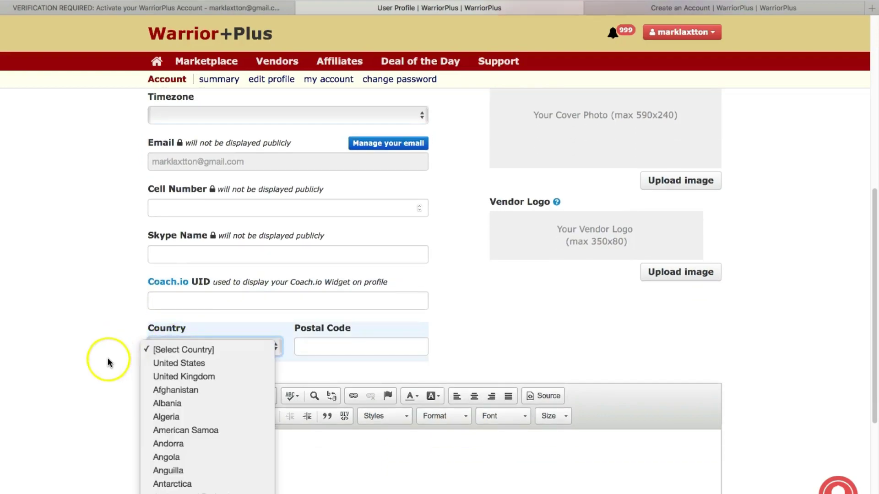
click(107, 358)
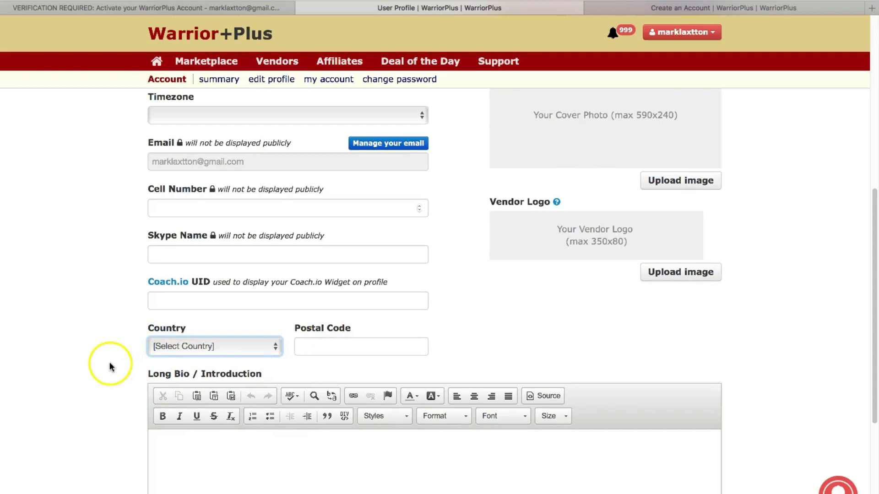
scroll(109, 362, down, 5)
click(167, 338)
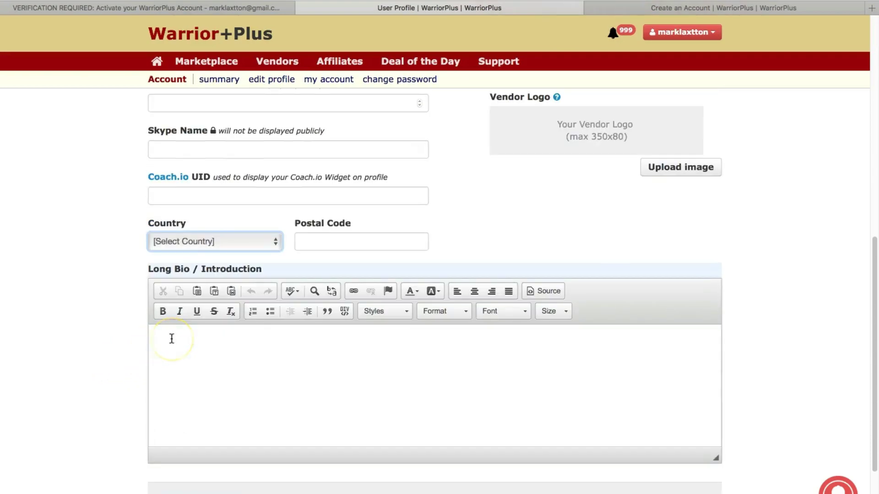
click(210, 343)
click(214, 315)
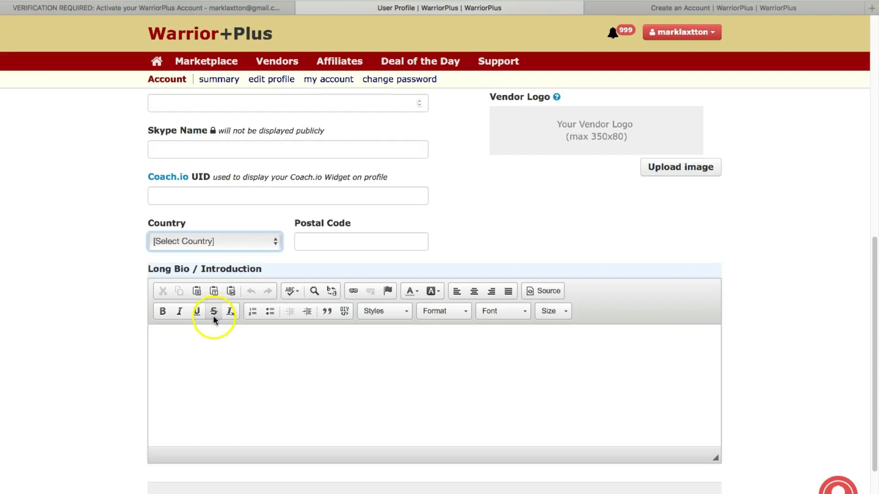
click(206, 341)
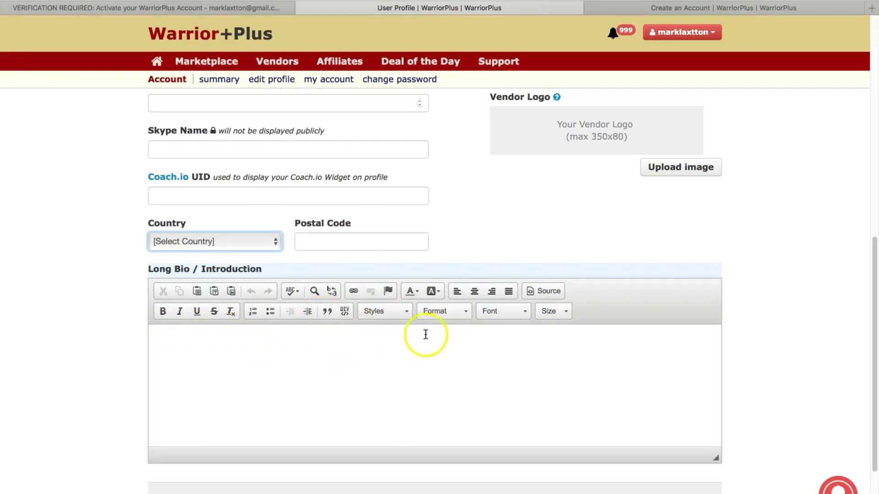
scroll(222, 375, down, 1)
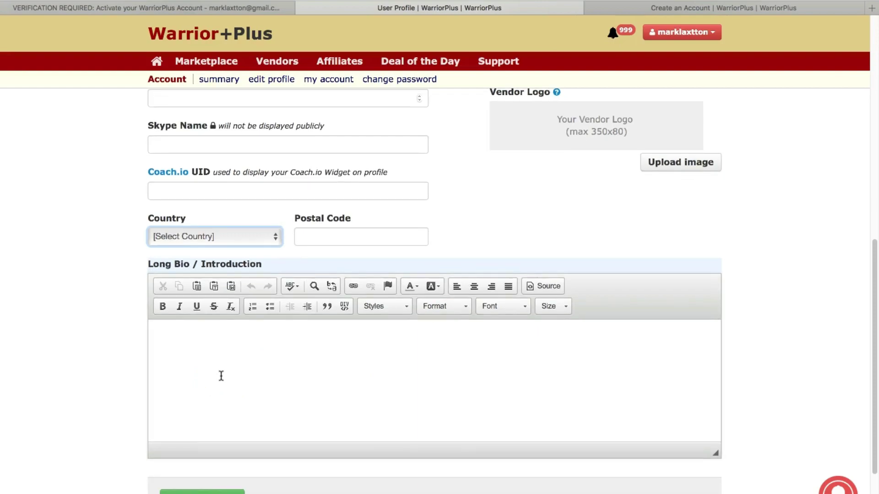
scroll(221, 375, up, 8)
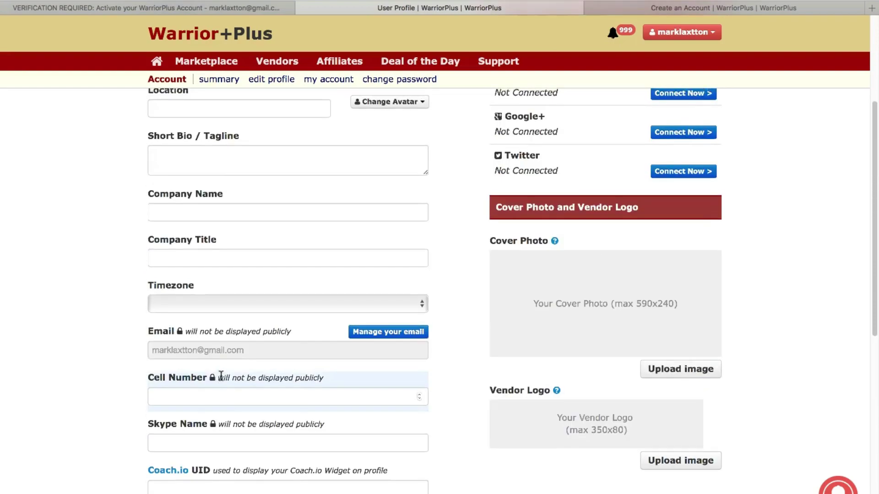
scroll(221, 375, up, 5)
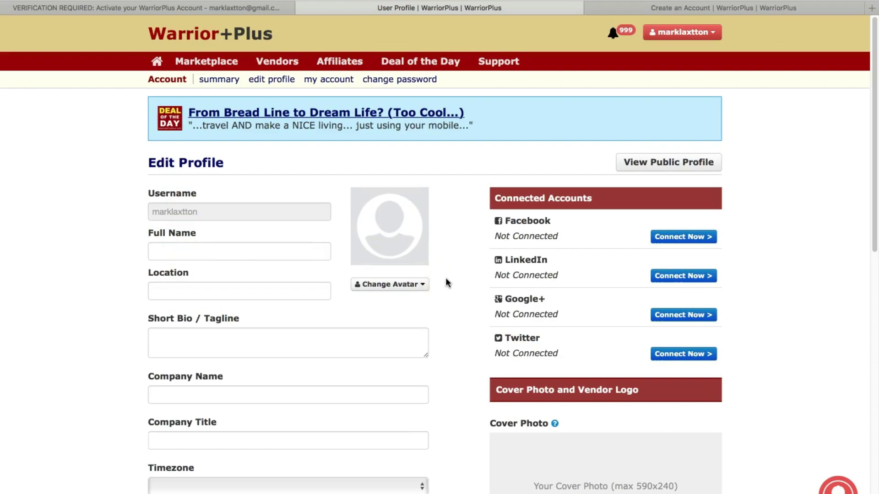
click(413, 285)
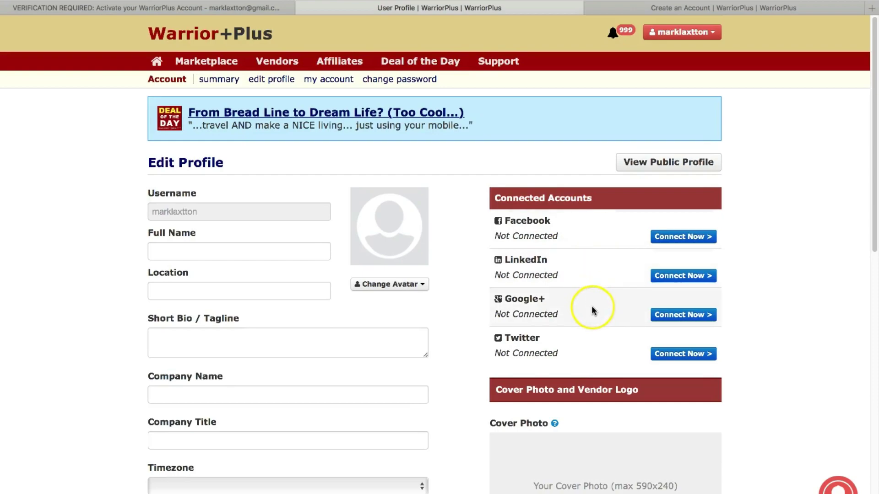
scroll(773, 347, down, 3)
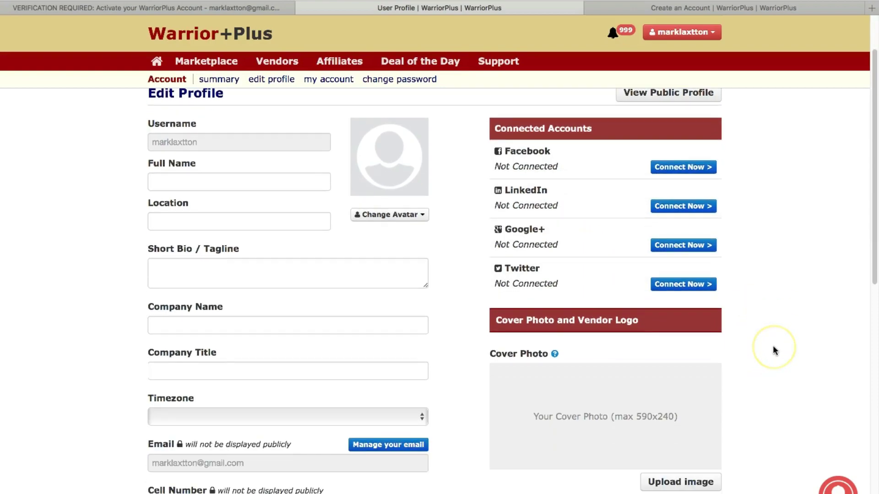
scroll(773, 351, down, 1)
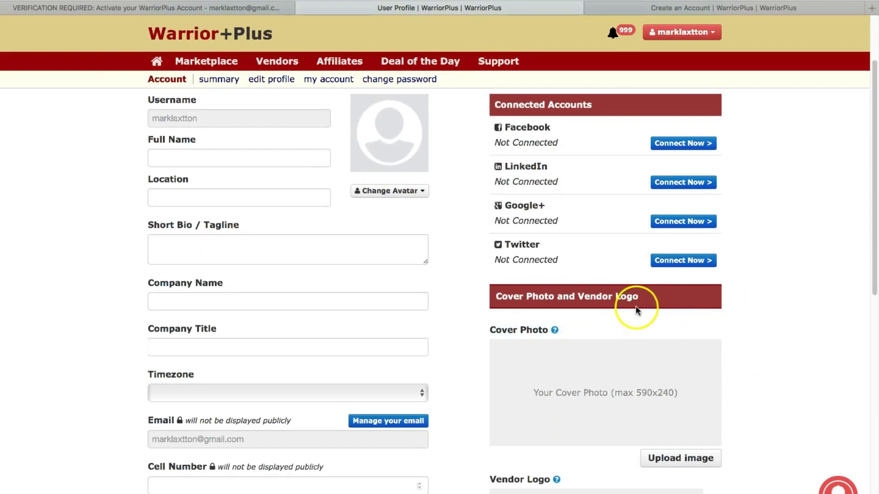
scroll(623, 408, down, 1)
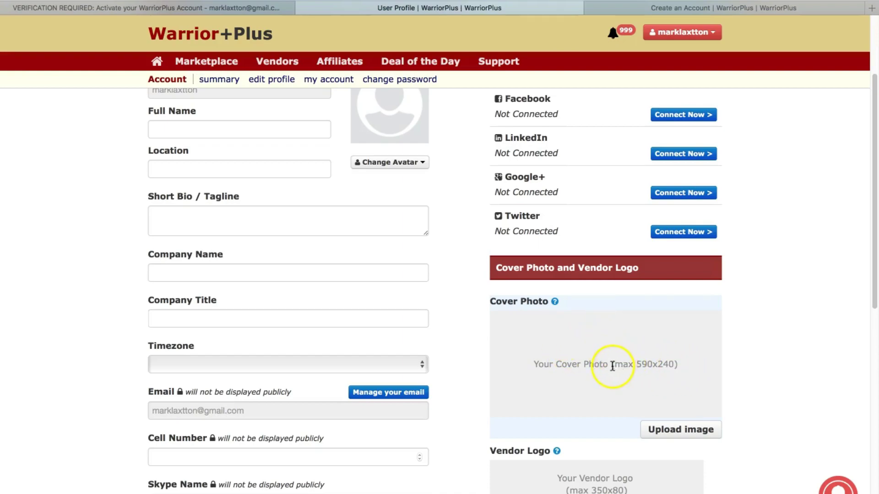
drag(636, 364, 672, 368)
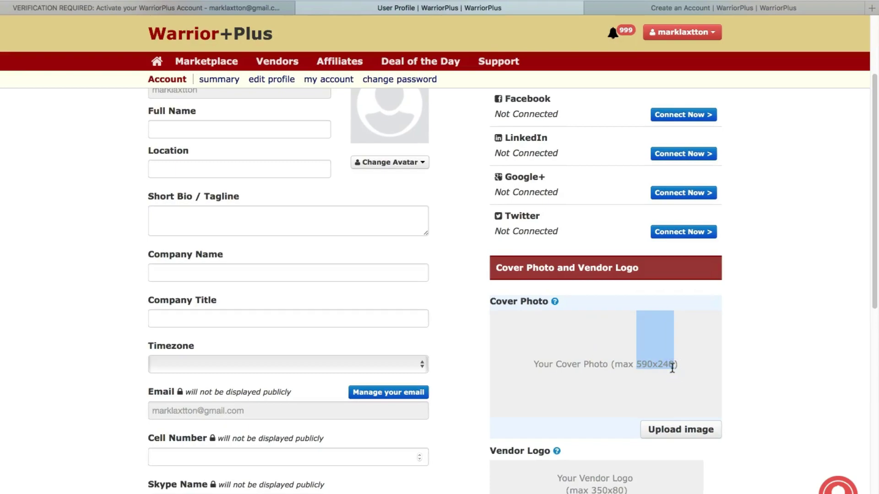
click(744, 362)
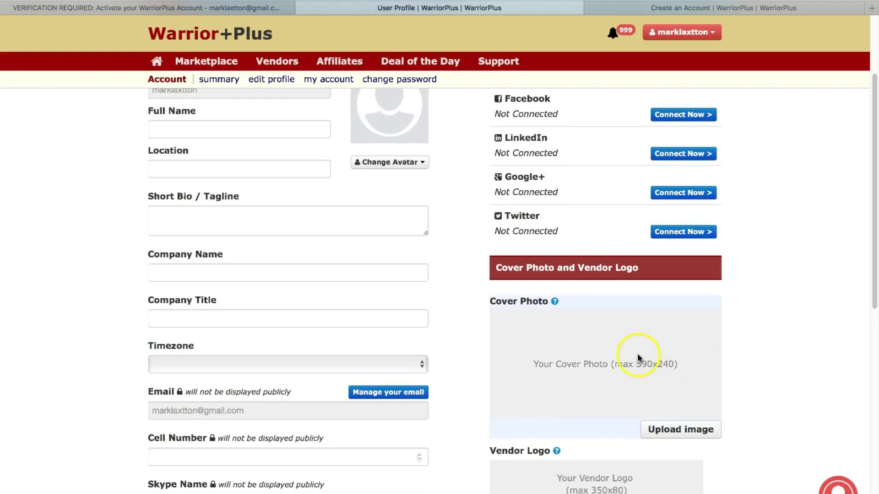
mouse_move(638, 353)
mouse_down()
mouse_move(624, 349)
mouse_move(692, 354)
mouse_up()
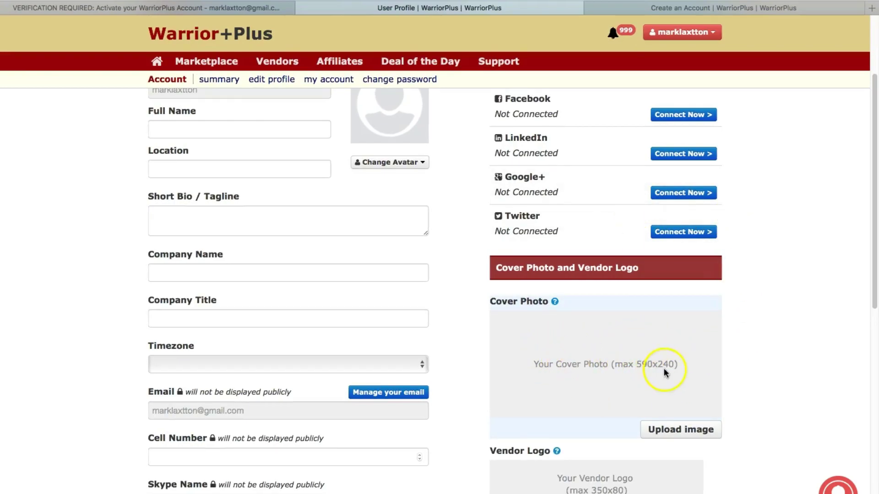
scroll(746, 378, down, 1)
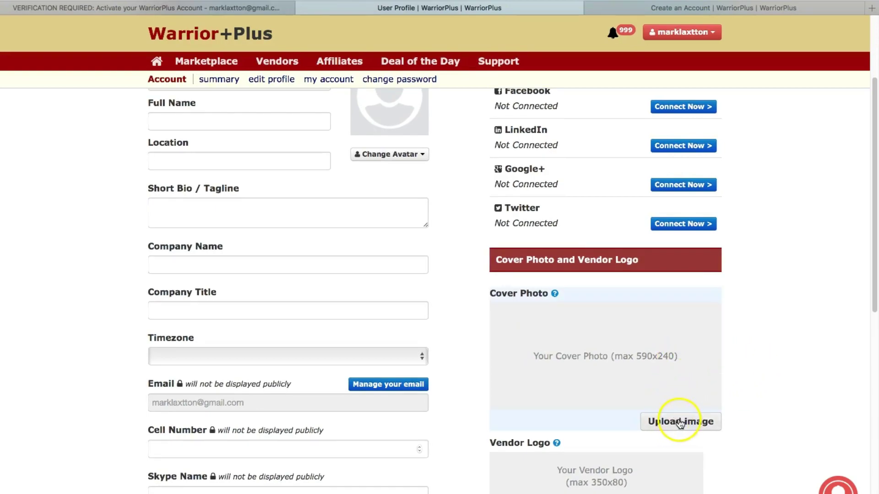
scroll(759, 399, down, 3)
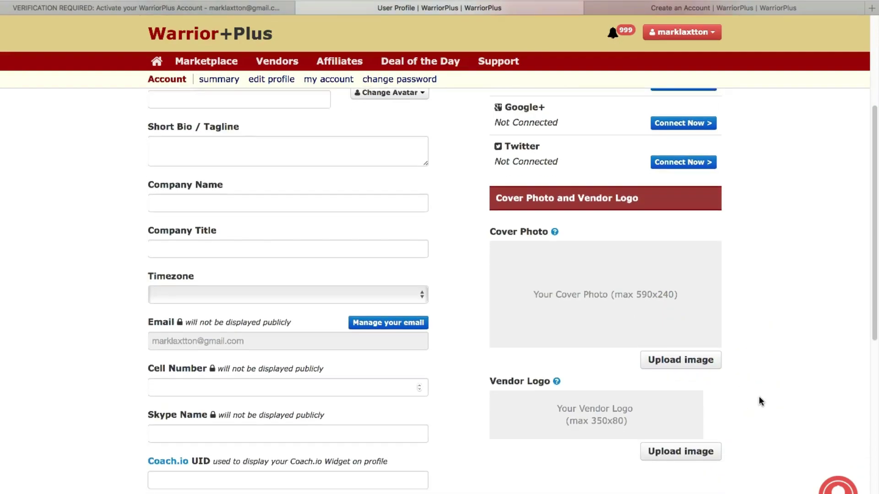
scroll(759, 402, down, 3)
scroll(760, 398, down, 1)
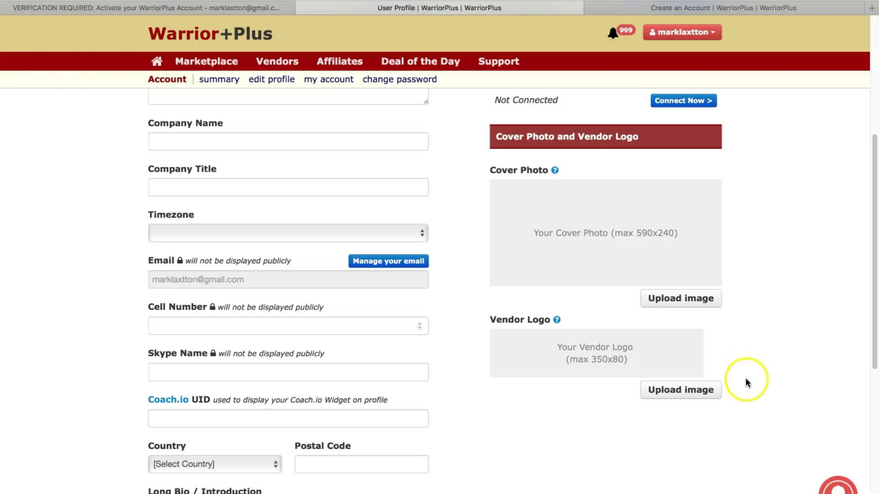
scroll(746, 380, down, 1)
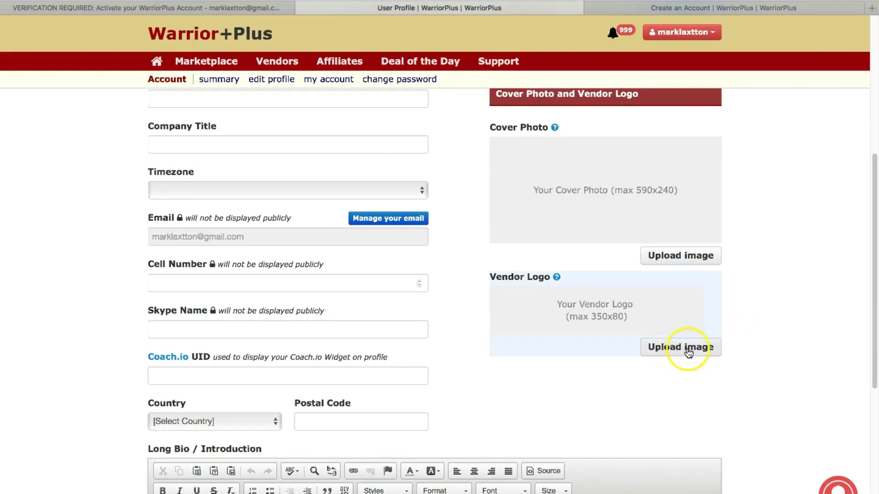
scroll(729, 392, down, 1)
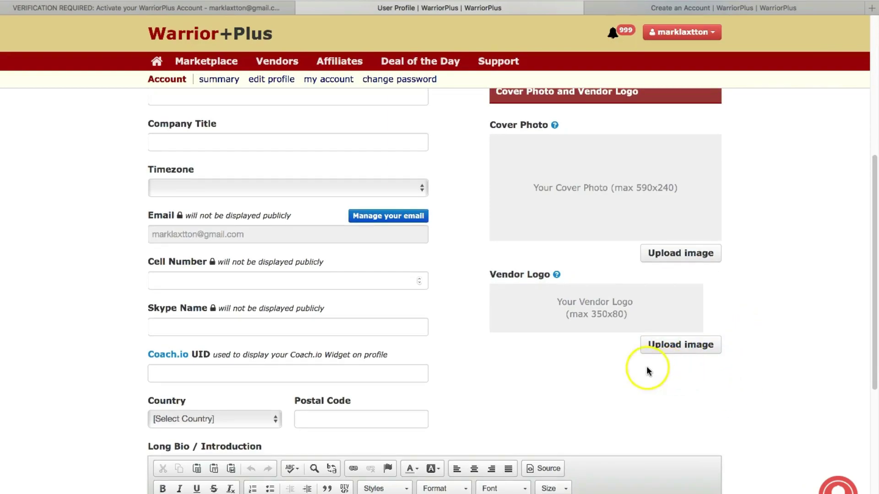
click(572, 364)
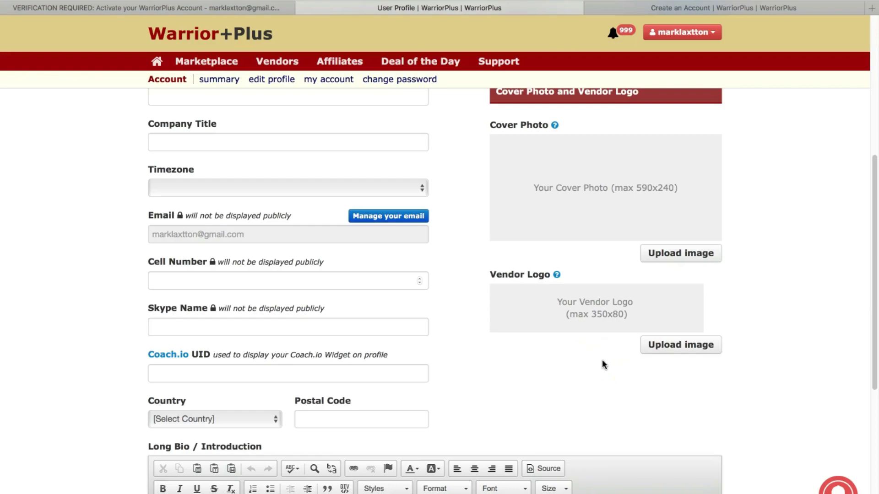
Submit the empty profile to reveal errors for Full Name, Location, Timezone and Country.
scroll(756, 382, down, 5)
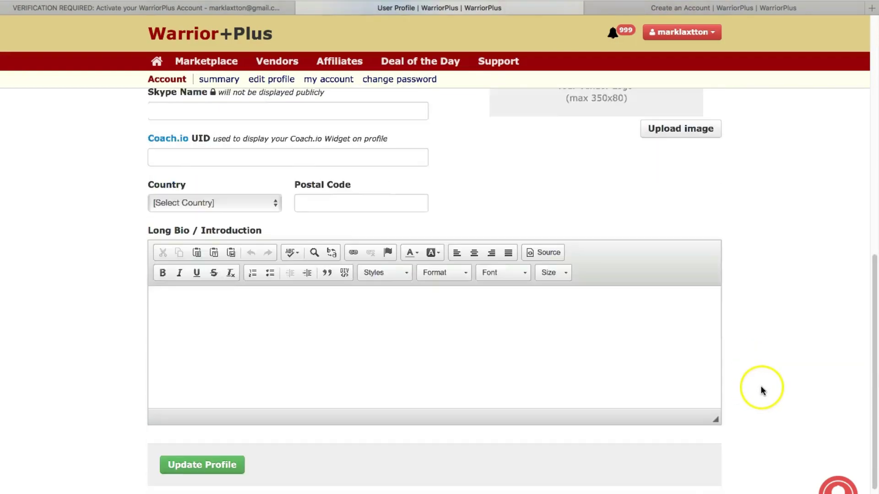
scroll(760, 390, down, 2)
click(225, 385)
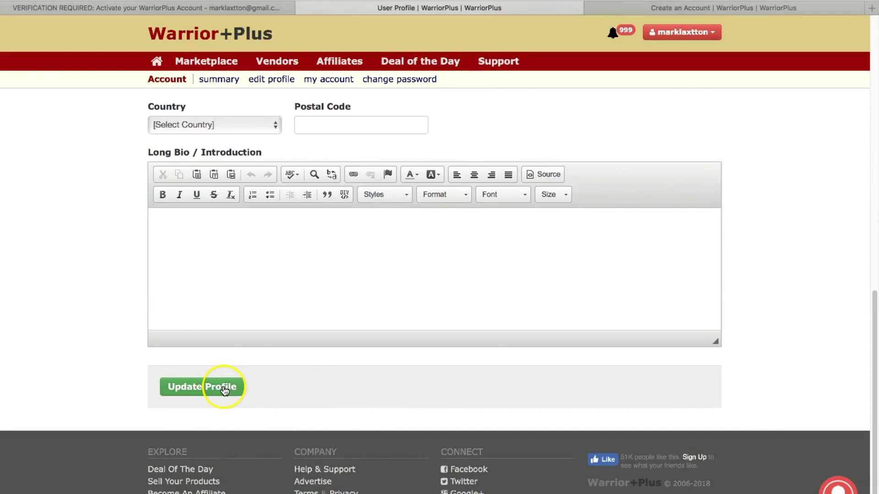
scroll(133, 339, up, 10)
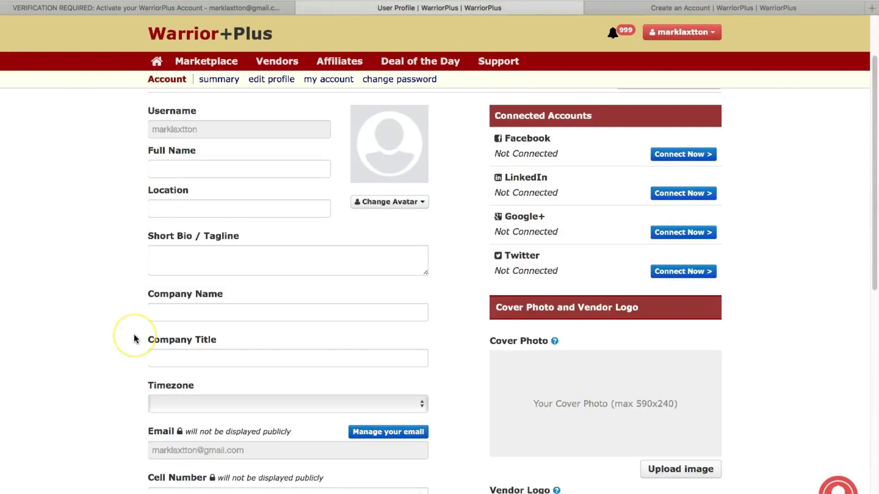
scroll(134, 339, down, 10)
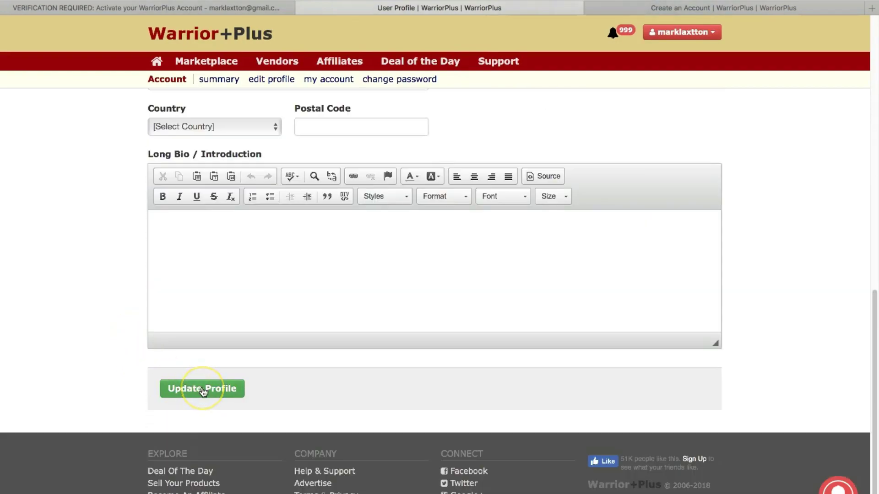
click(203, 390)
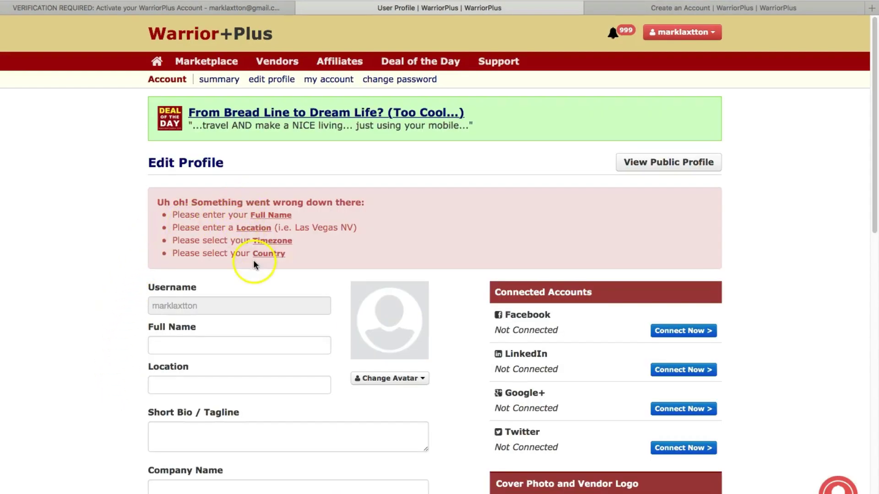
Enter the account holder's full name and set Location to UK.
click(247, 228)
click(200, 341)
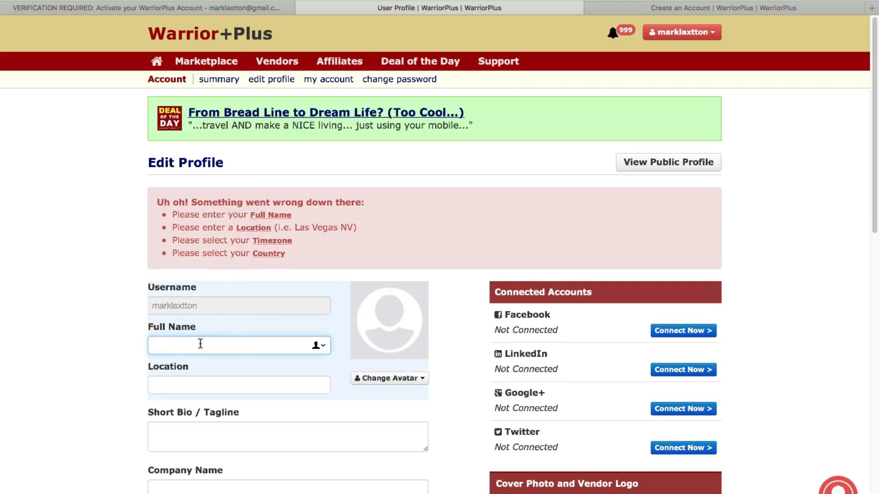
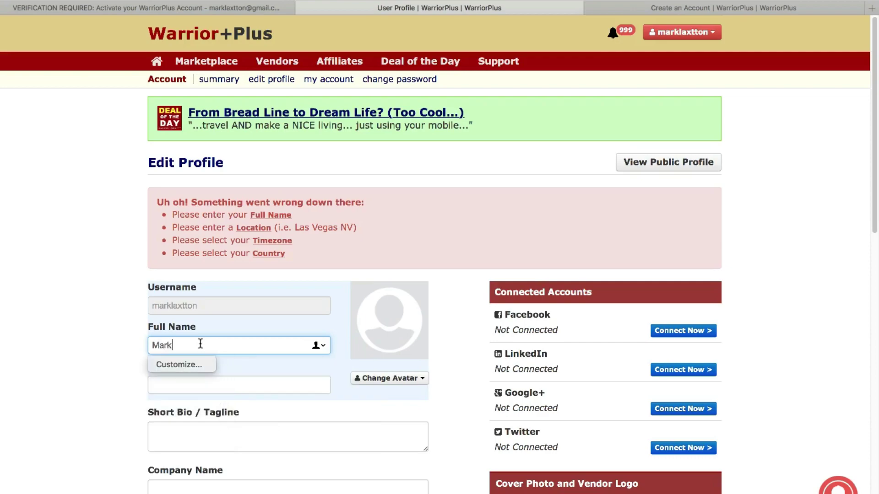
click(184, 385)
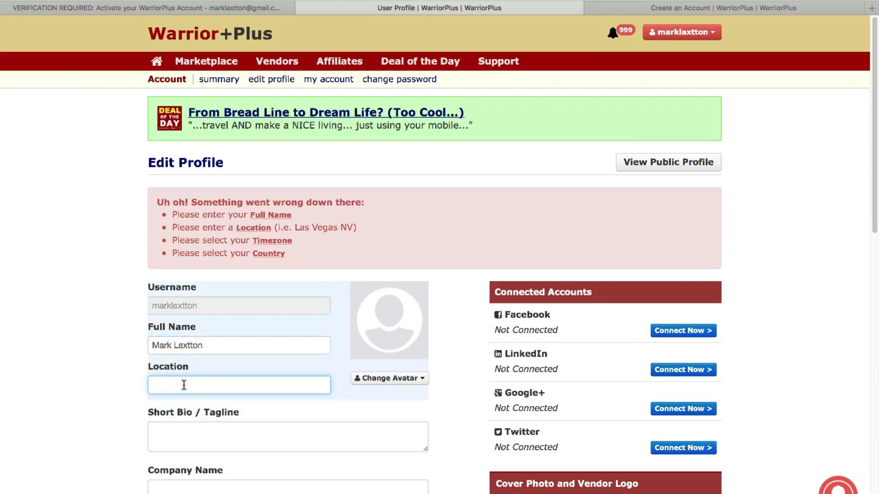
text(UK)
Set the timezone to GMT Western Europe Time, London.
scroll(94, 401, down, 5)
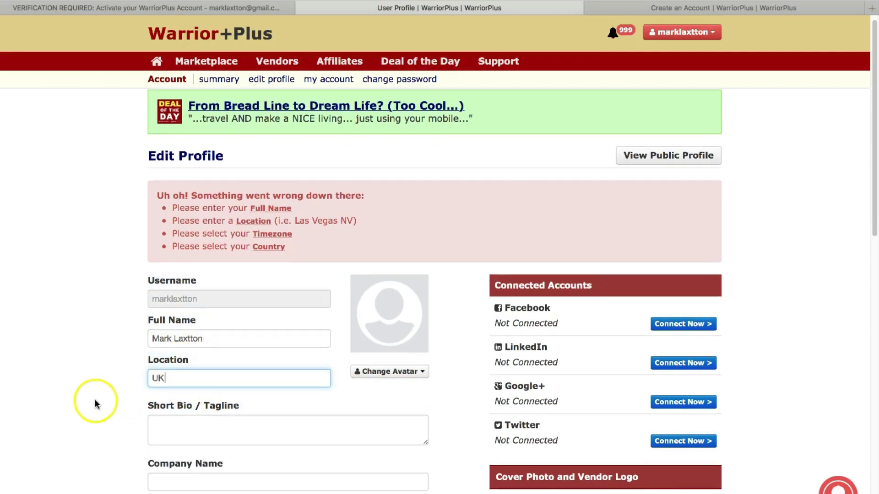
click(174, 357)
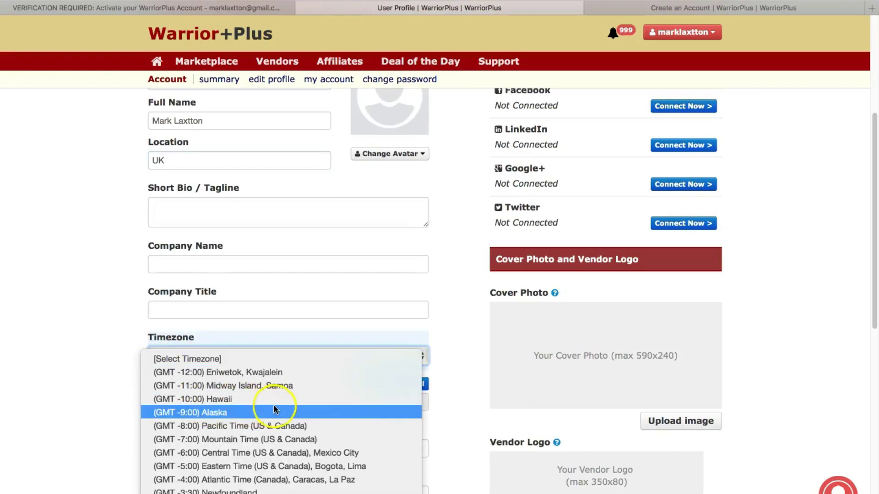
scroll(280, 412, down, 1)
scroll(278, 409, down, 4)
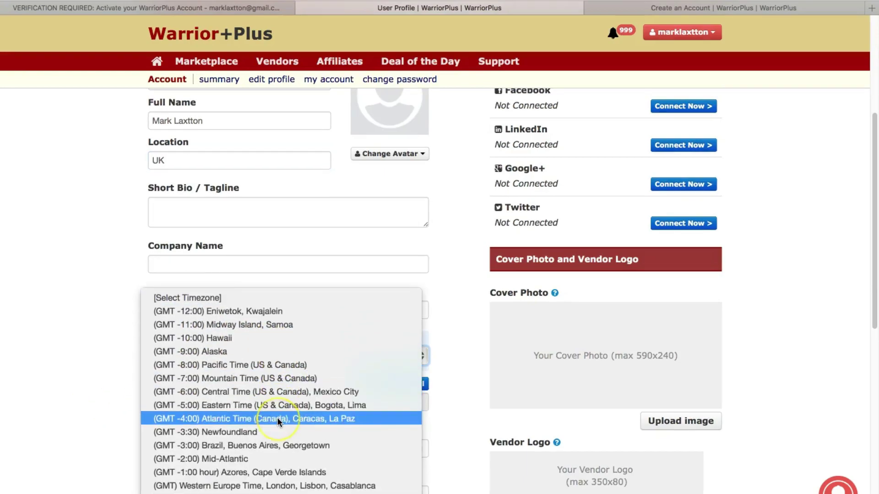
scroll(277, 422, down, 5)
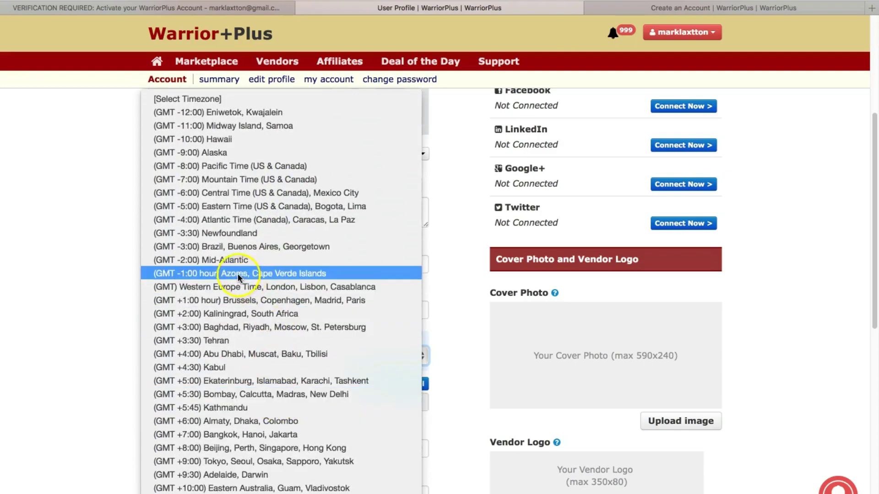
click(265, 286)
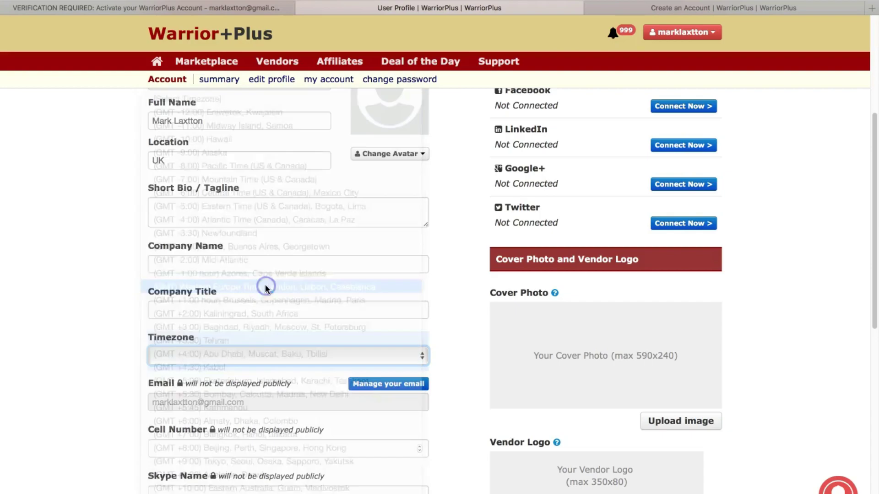
Choose United Kingdom as the country and save the profile.
scroll(87, 345, up, 5)
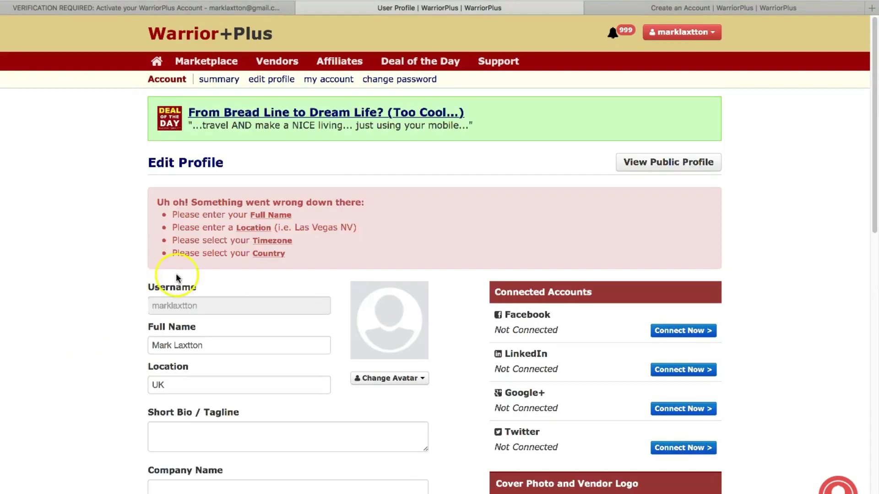
scroll(118, 358, down, 15)
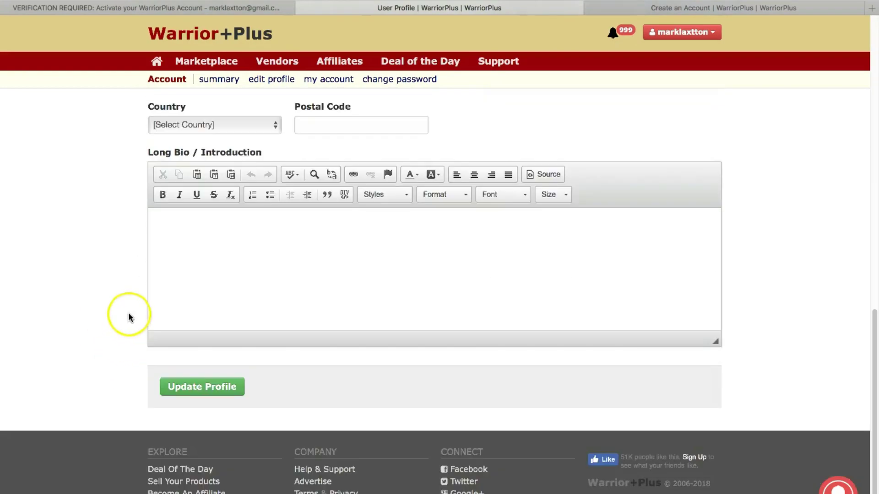
scroll(125, 316, up, 5)
click(173, 323)
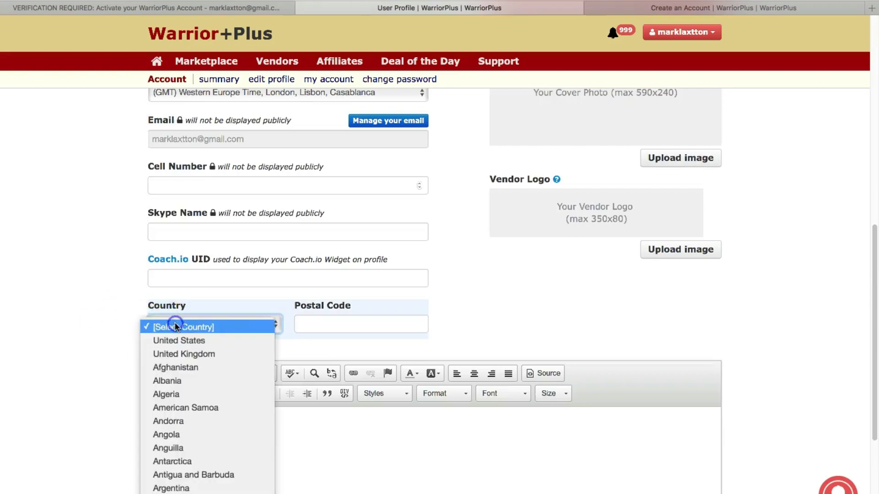
click(194, 354)
scroll(87, 352, down, 4)
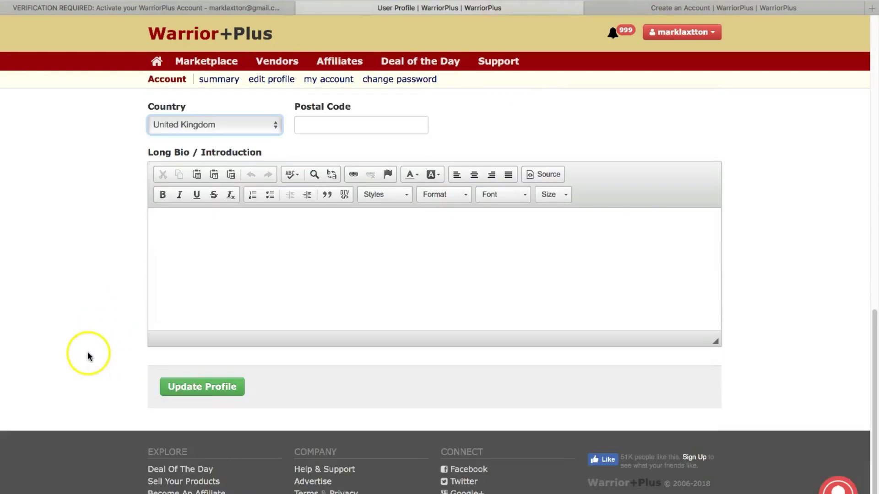
click(187, 386)
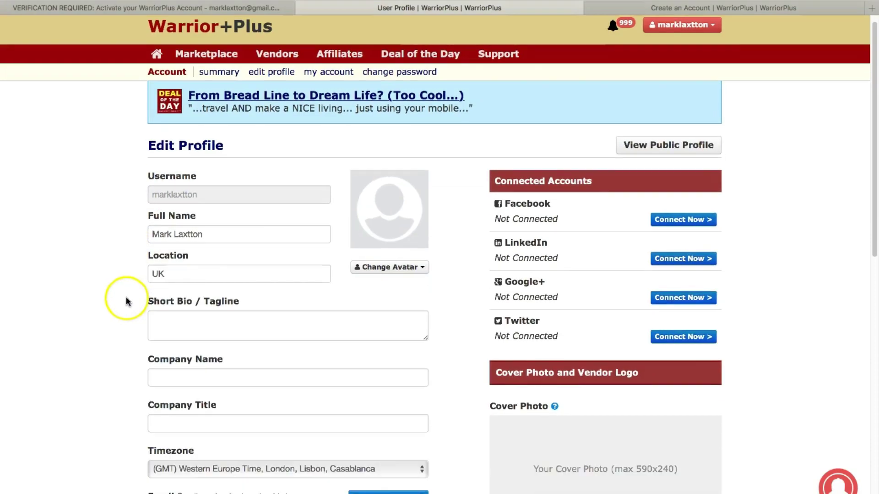
scroll(121, 302, down, 5)
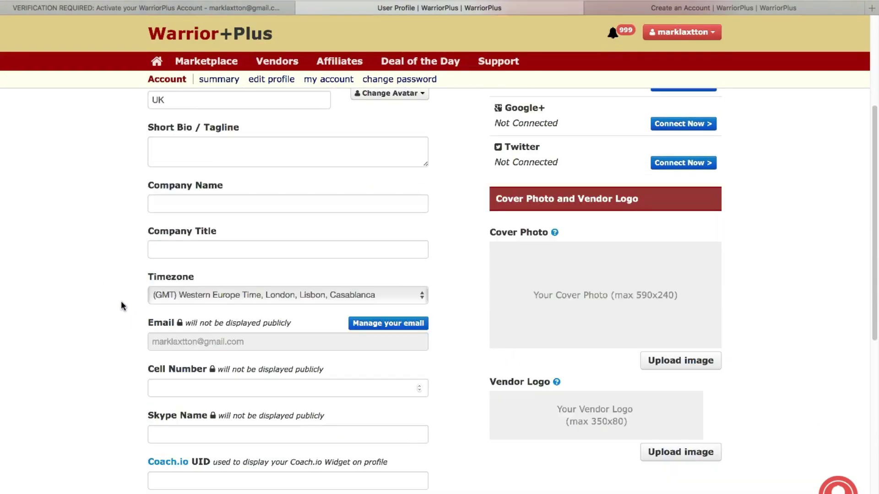
scroll(121, 306, down, 3)
scroll(476, 360, up, 2)
scroll(467, 359, up, 6)
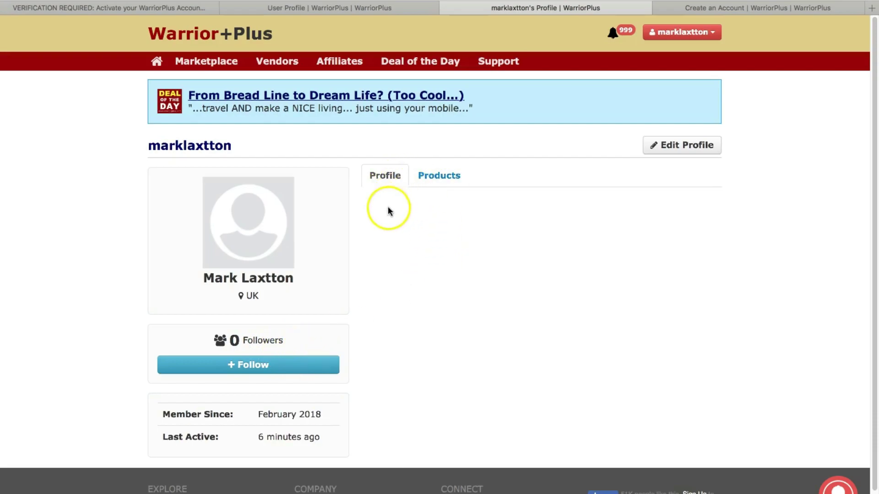
Check the public profile's Products tab, still empty, then return to the Profile details.
click(442, 176)
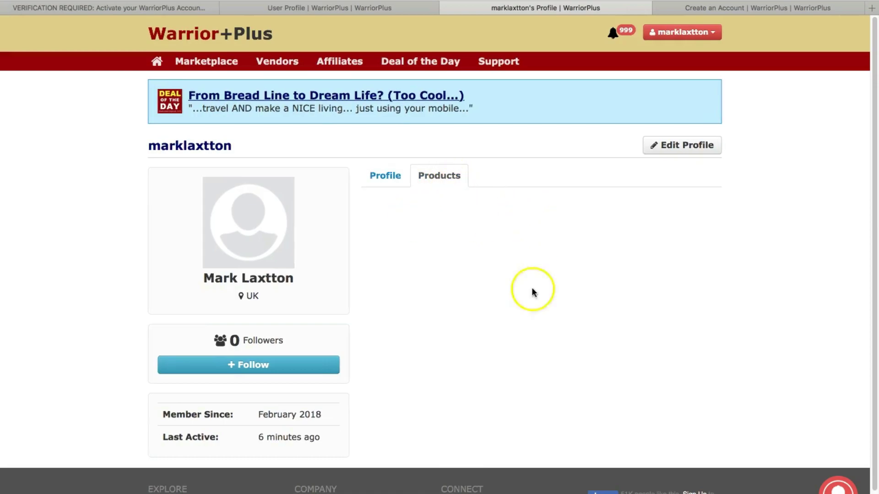
click(384, 179)
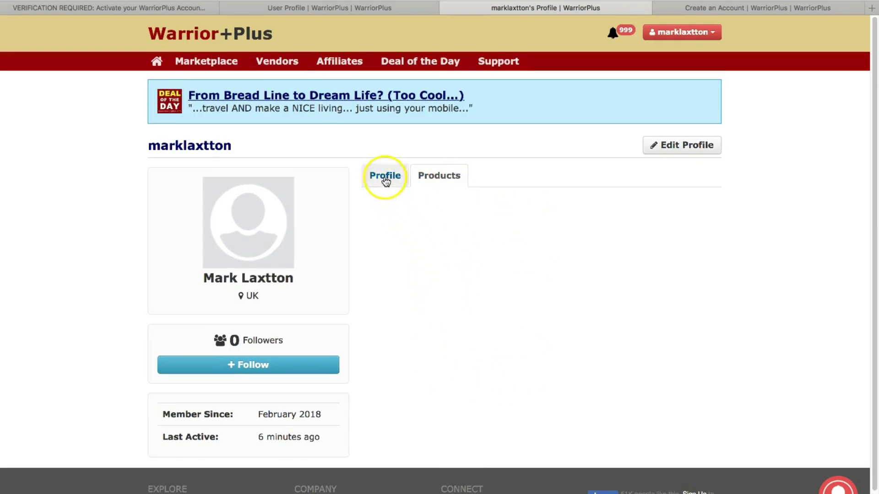